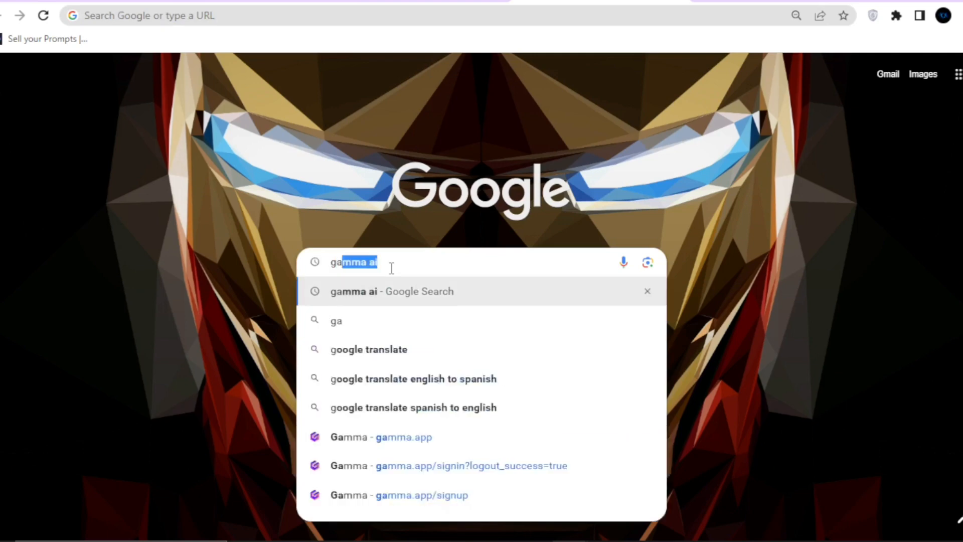
Open gamma.app and request an AI-generated presentation outline on the topic "air pollution"
type("pp")
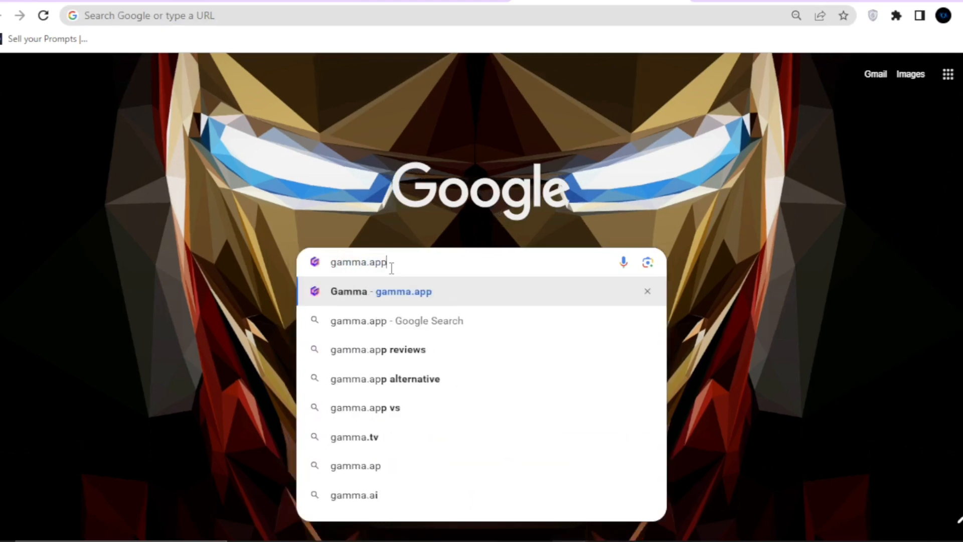
key("Return")
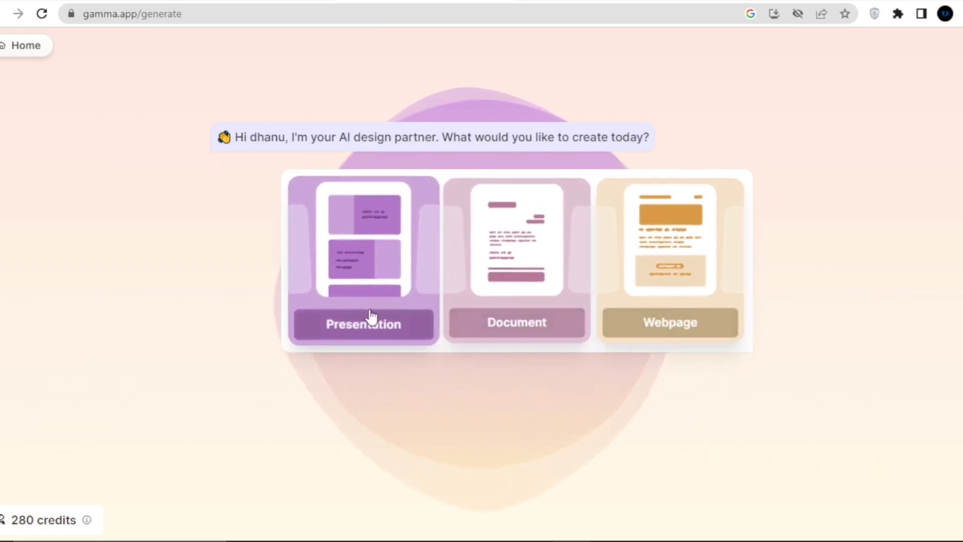
left_click(372, 333)
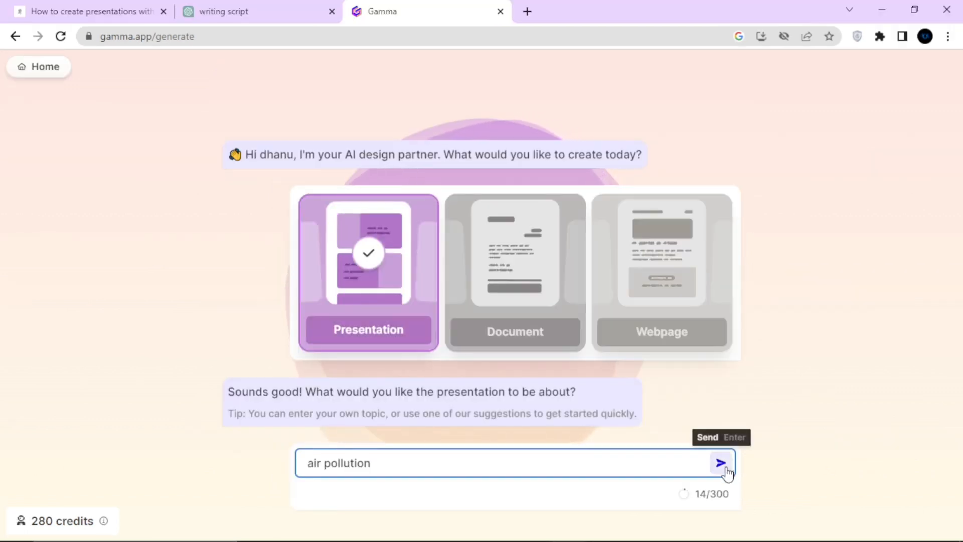
left_click(723, 464)
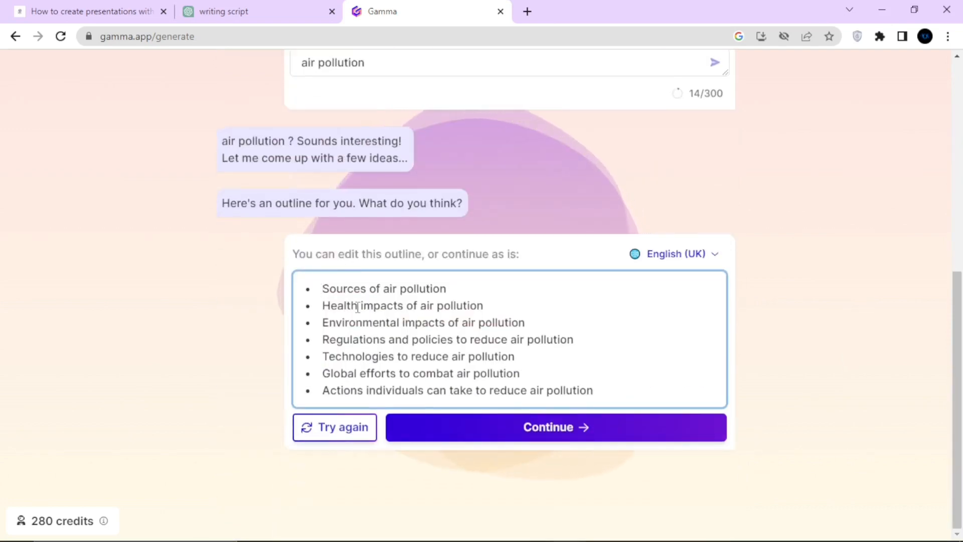
Add the bullet "Types Of Air Pollution" to the outline directly below "Sources of air pollution"
left_click(446, 288)
key("Return")
type("Ty")
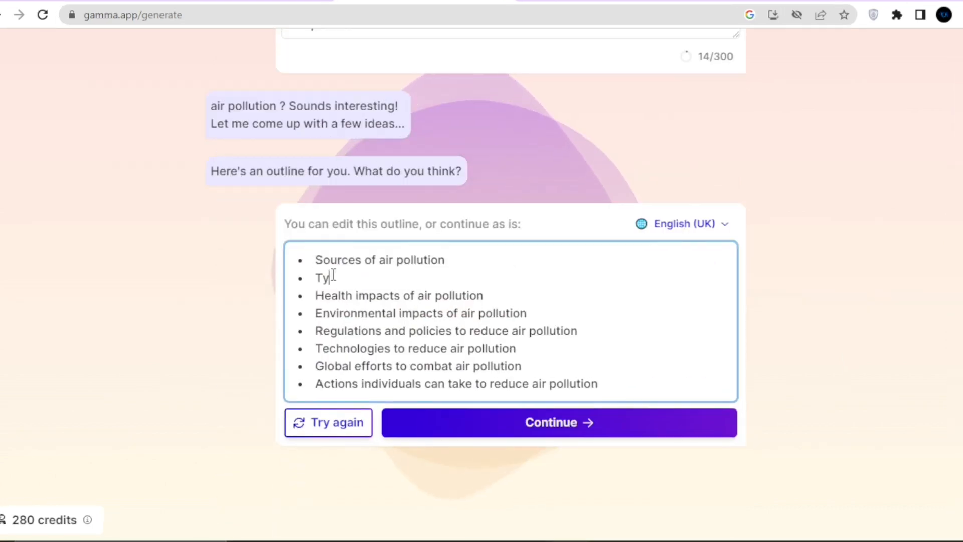
type("prs Of Air Pollution")
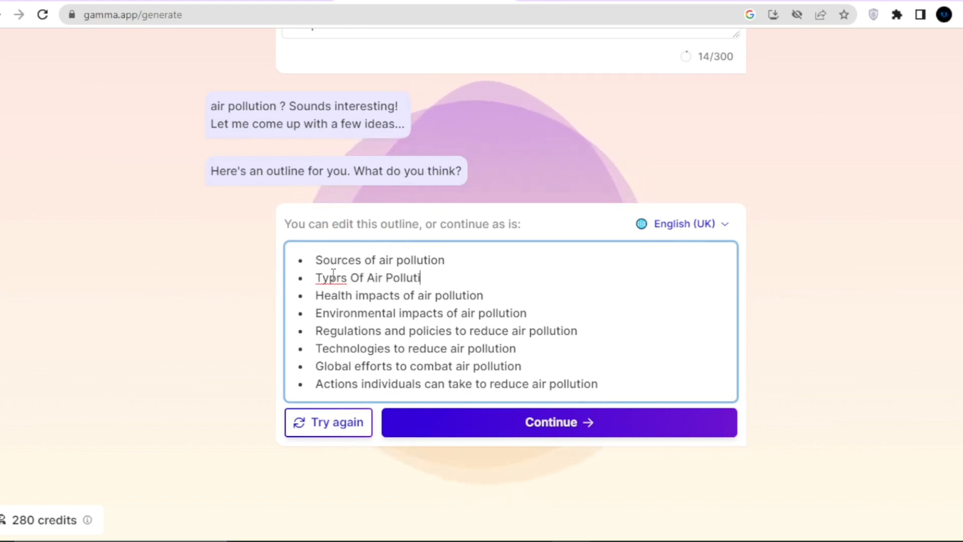
left_click(336, 277)
key("Delete")
type("e")
Delete the outline bullet "Regulations and policies to reduce air pollution" and accept the edited outline
left_click(584, 334)
key("BackSpace")
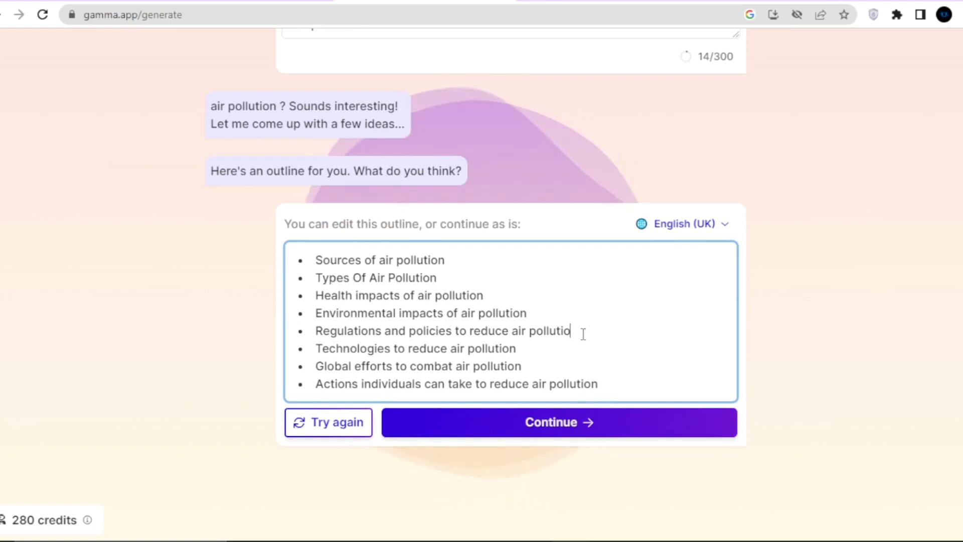
key("BackSpace")
key("BackSpace")
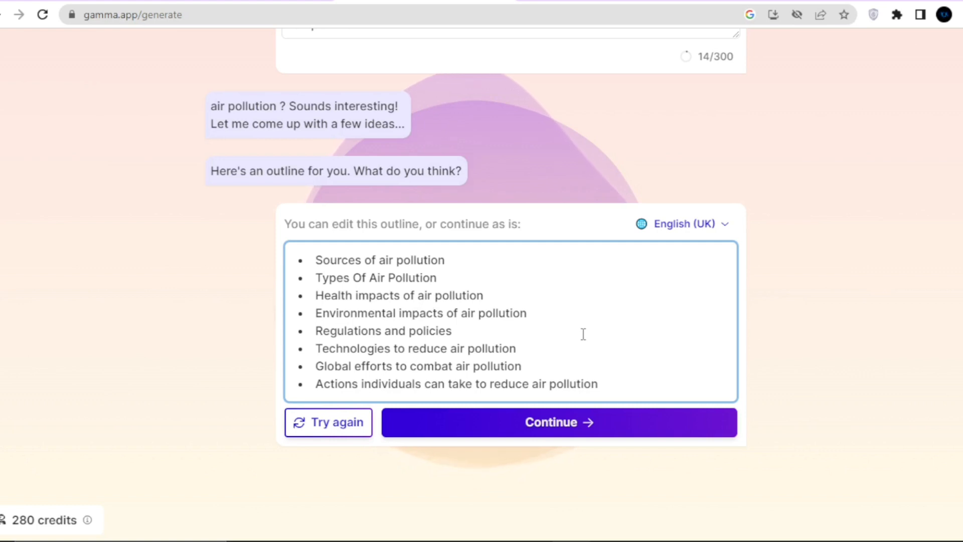
key("BackSpace")
key("BackSpace")
key("BackSpace")
key("BackSpace")
key("BackSpace")
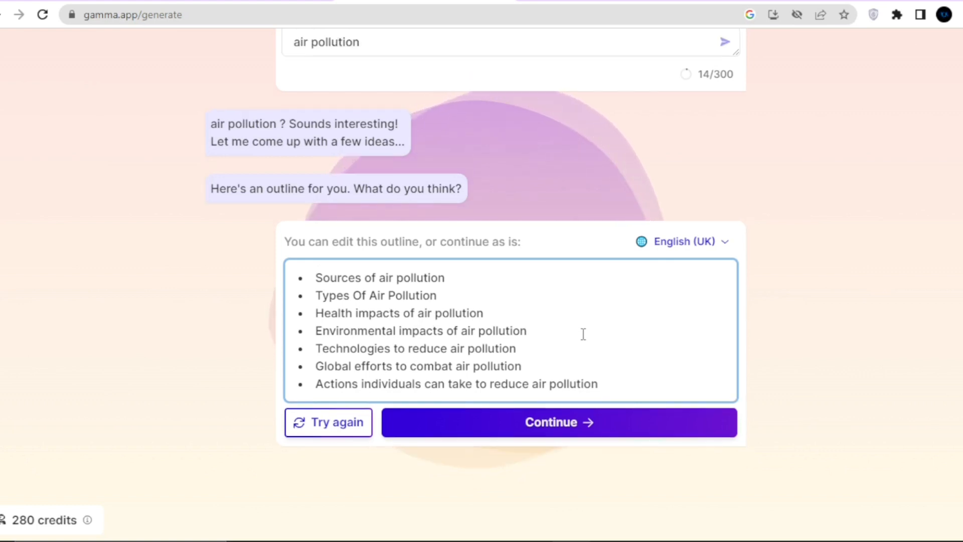
left_click(565, 433)
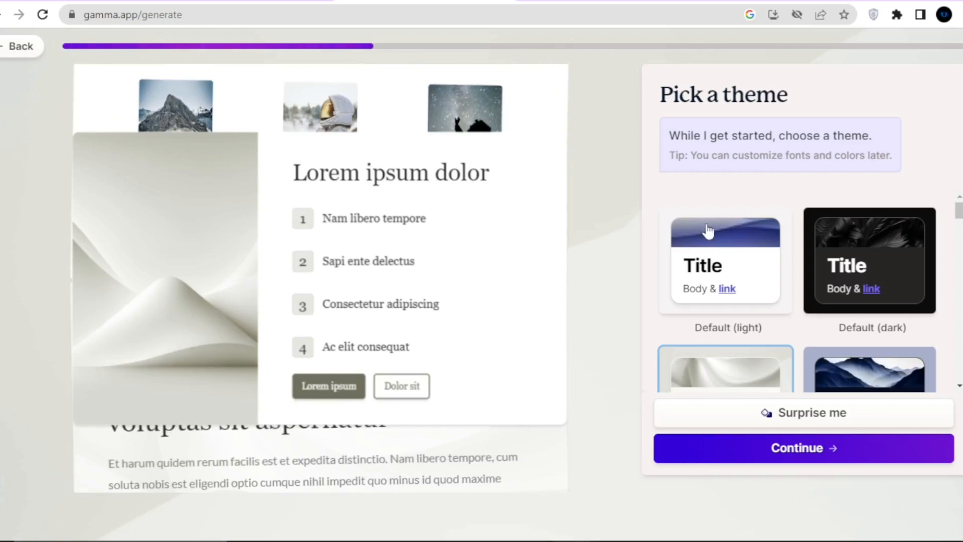
Browse the available themes and generate the presentation with the preselected light grey theme
scroll(832, 287, "down", 3)
scroll(832, 290, "down", 2)
scroll(834, 290, "down", 3)
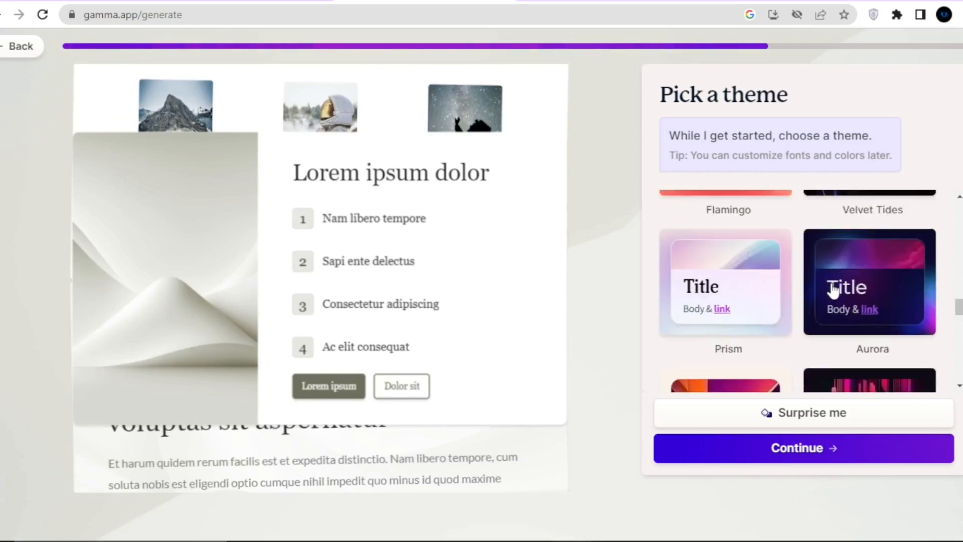
scroll(832, 290, "down", 4)
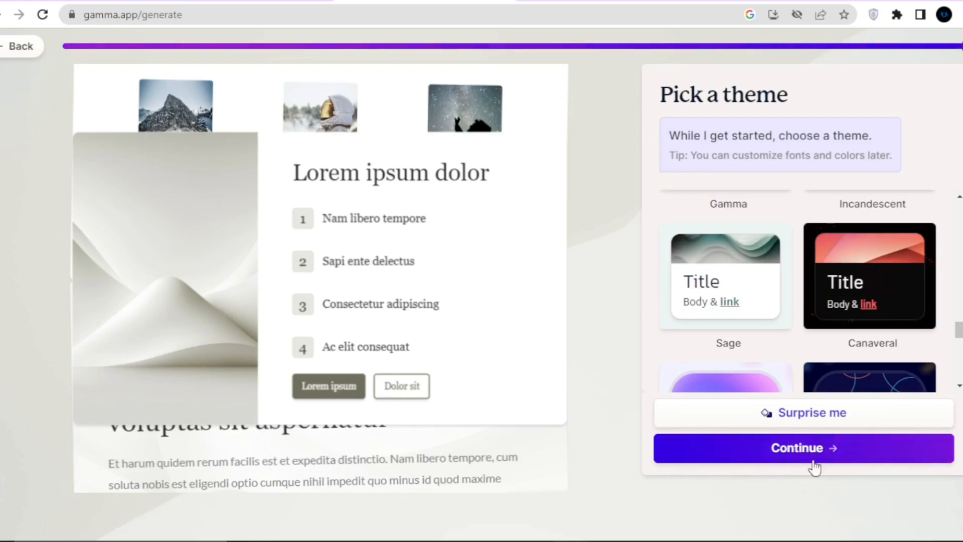
left_click(787, 456)
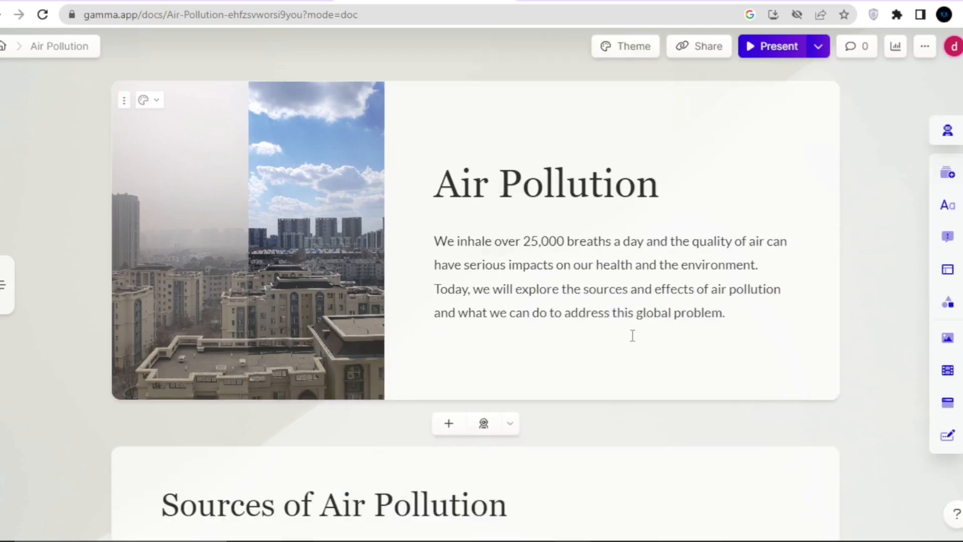
Review all generated cards of the Air Pollution presentation from the title card to the end, and return to the title card
scroll(653, 447, "down", 8)
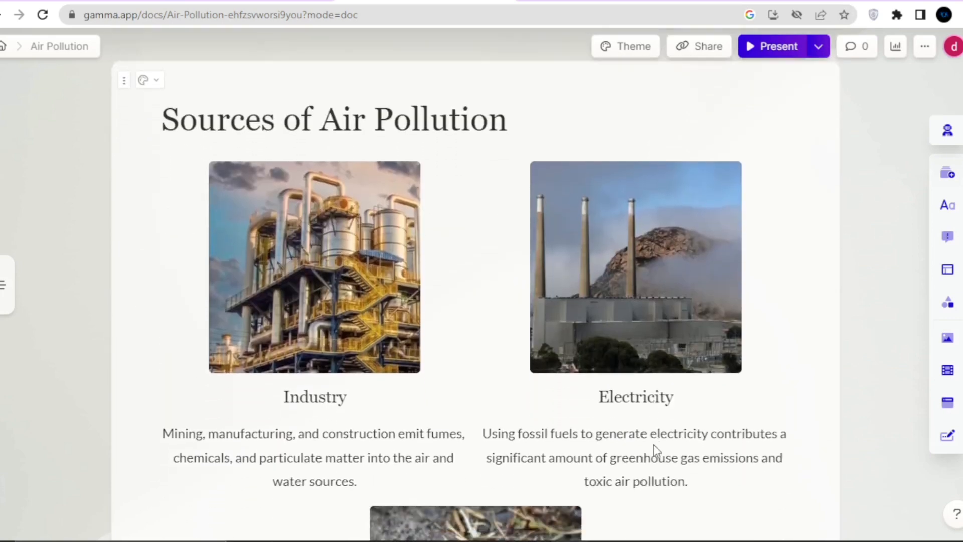
scroll(653, 446, "down", 2)
scroll(654, 446, "up", 2)
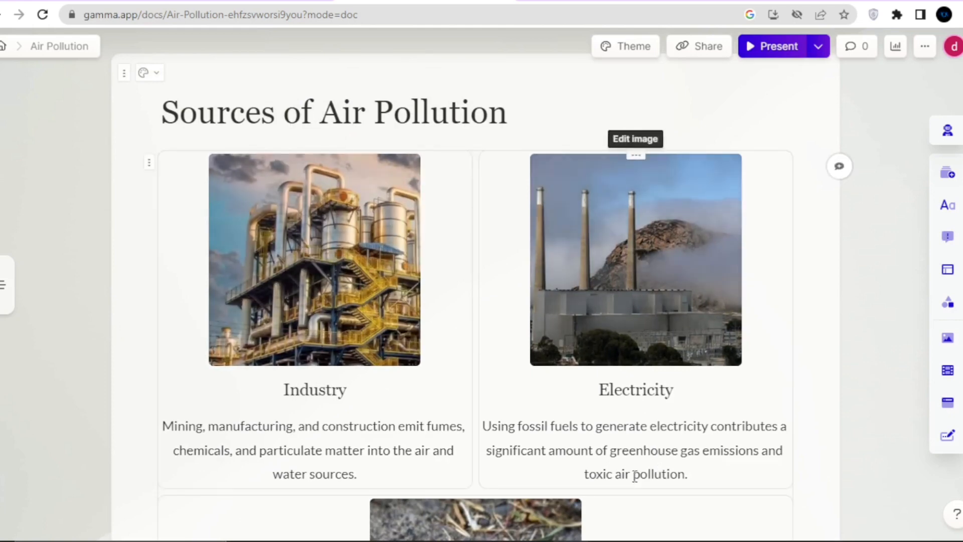
scroll(635, 477, "down", 5)
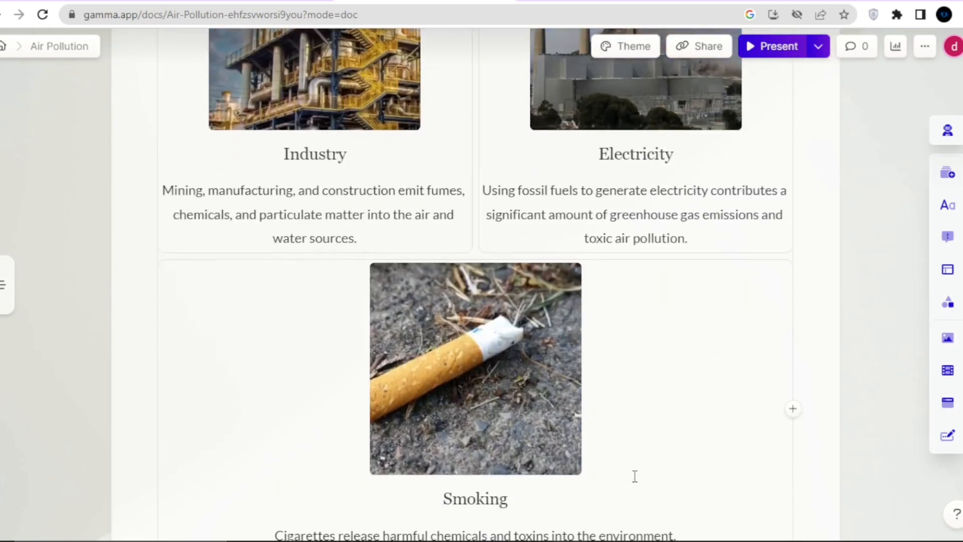
scroll(635, 475, "down", 1)
scroll(792, 373, "down", 2)
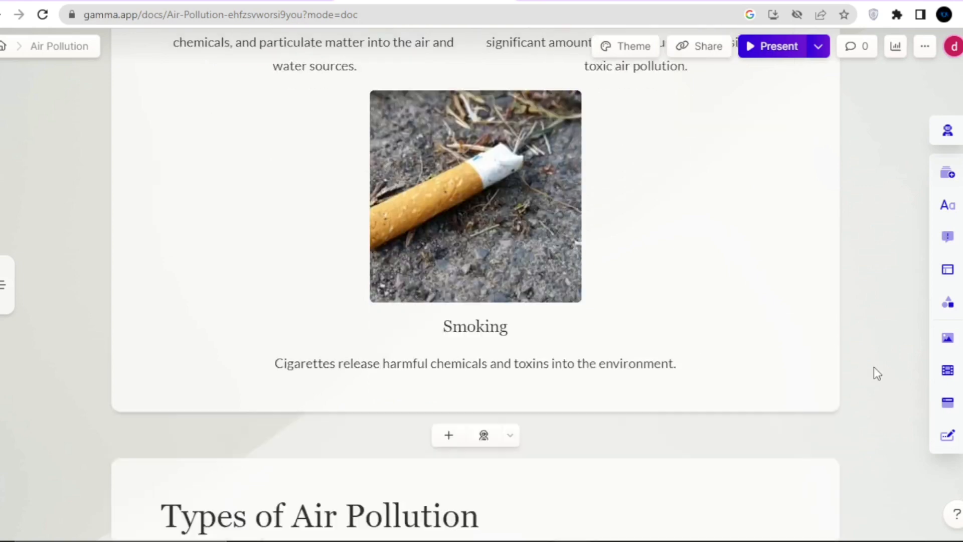
scroll(877, 374, "down", 7)
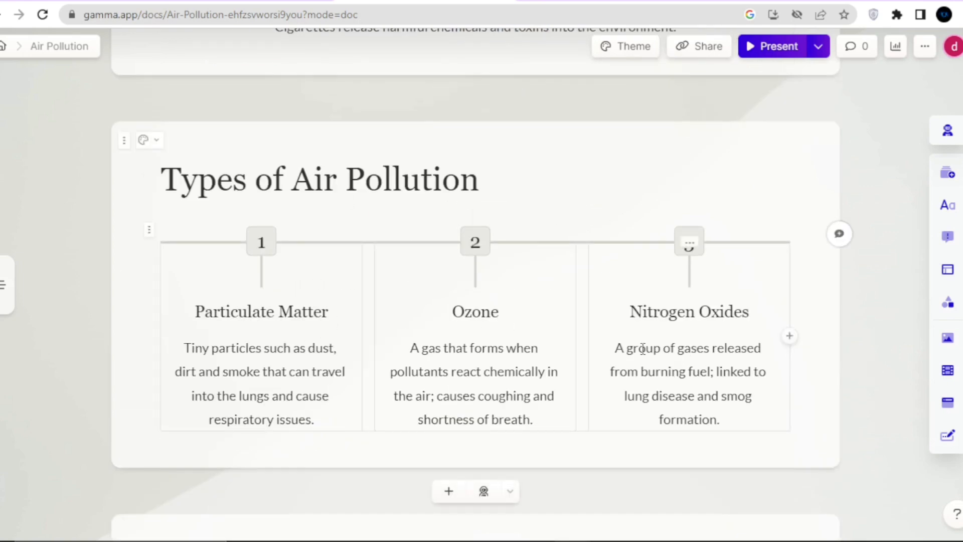
scroll(864, 462, "down", 8)
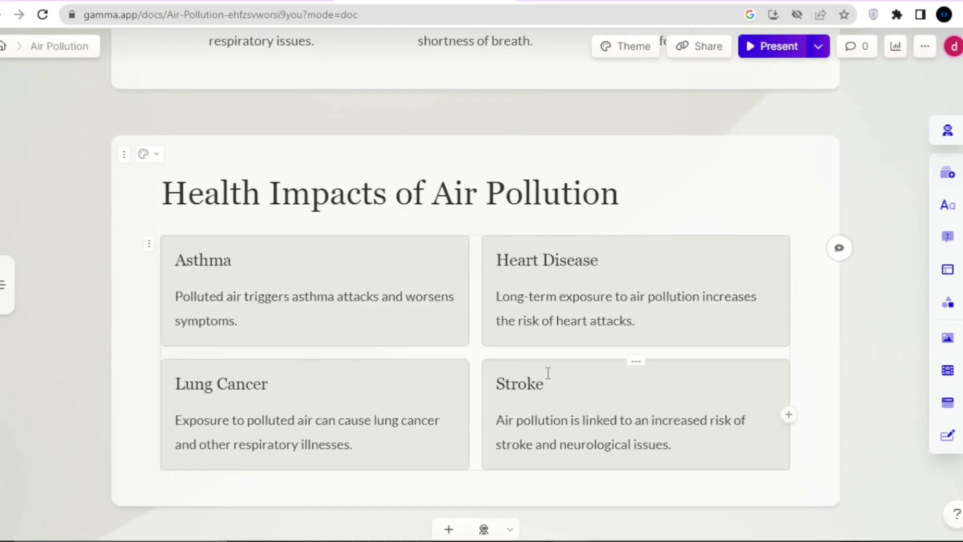
scroll(888, 450, "down", 11)
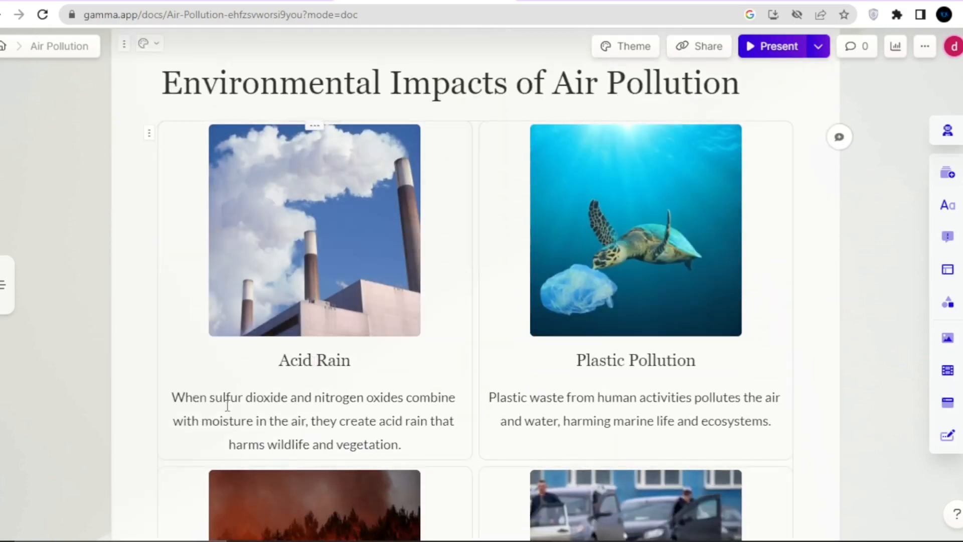
scroll(496, 351, "down", 7)
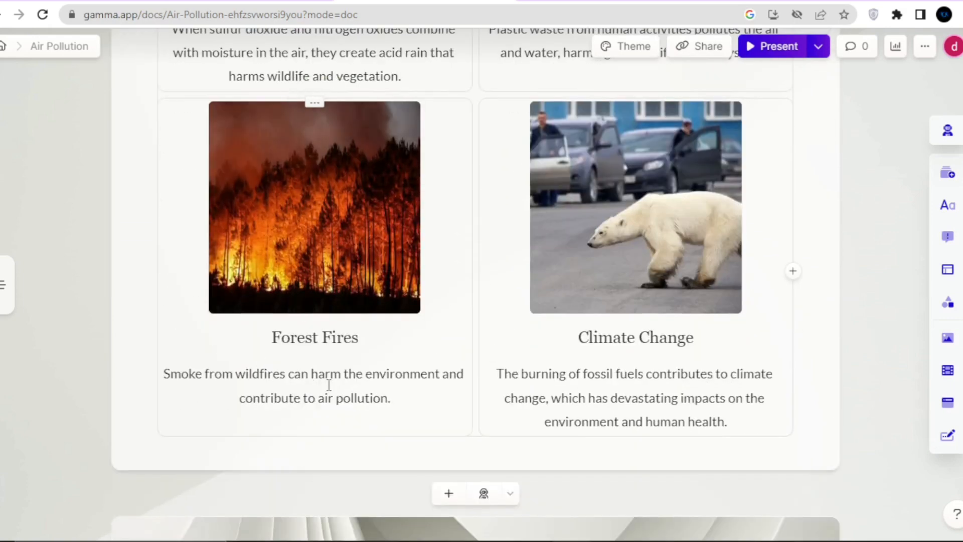
scroll(853, 417, "down", 10)
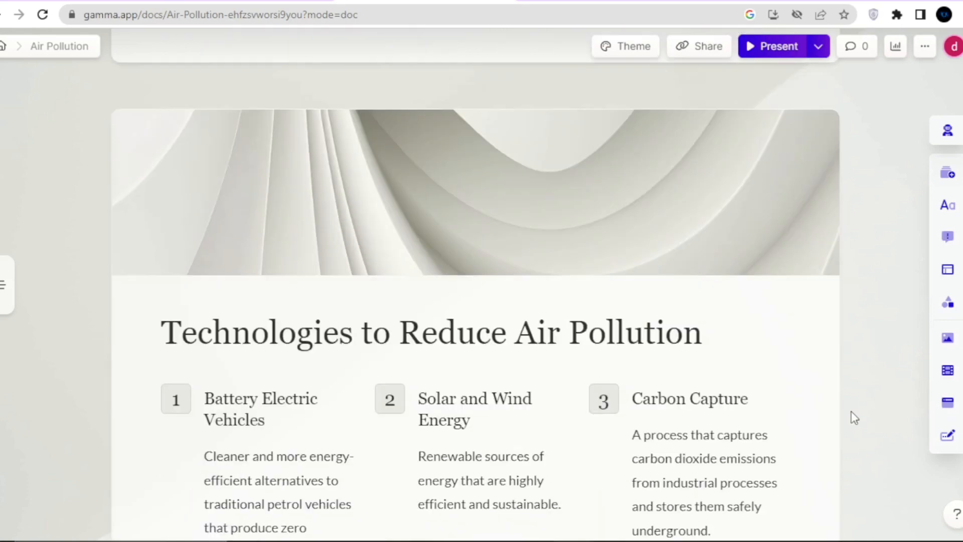
scroll(847, 372, "down", 10)
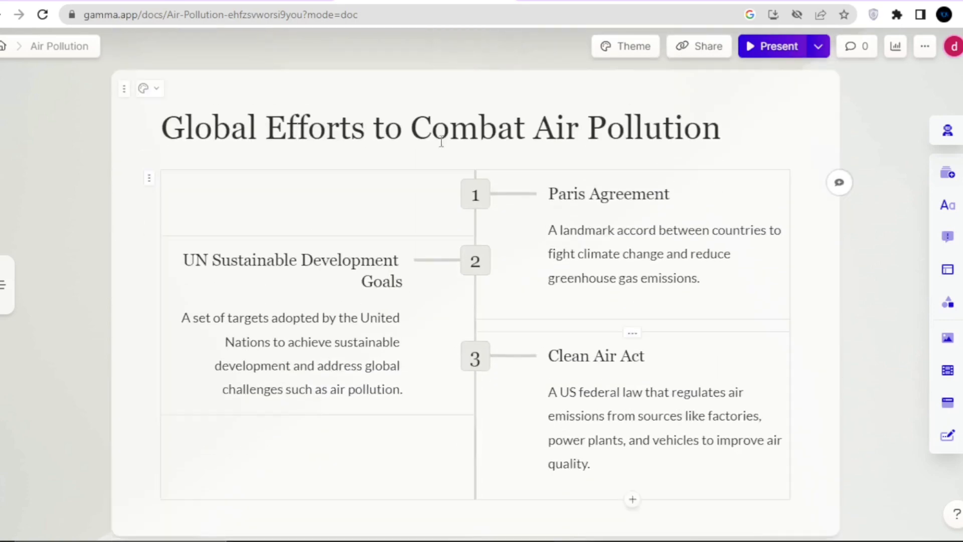
scroll(866, 383, "down", 13)
scroll(864, 383, "up", 2)
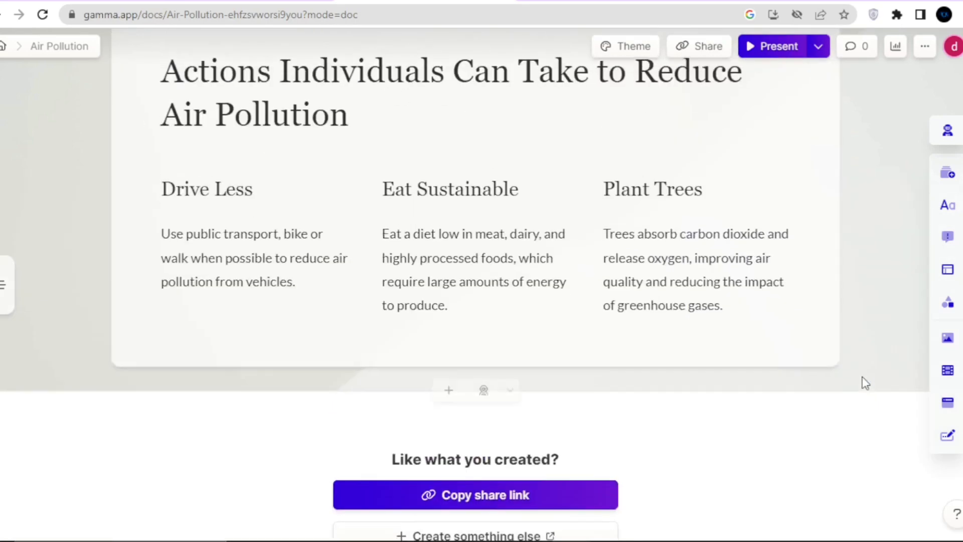
scroll(638, 417, "down", 4)
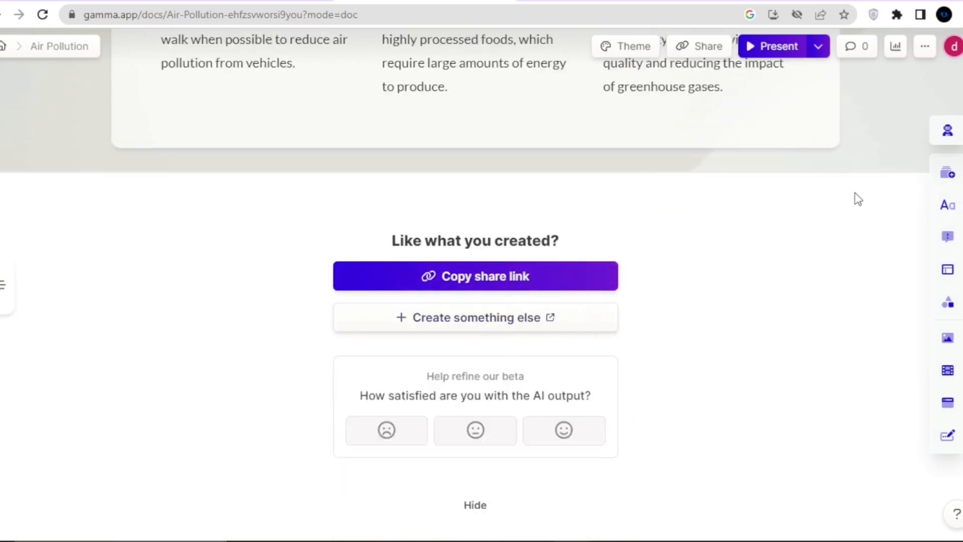
scroll(855, 197, "up", 10)
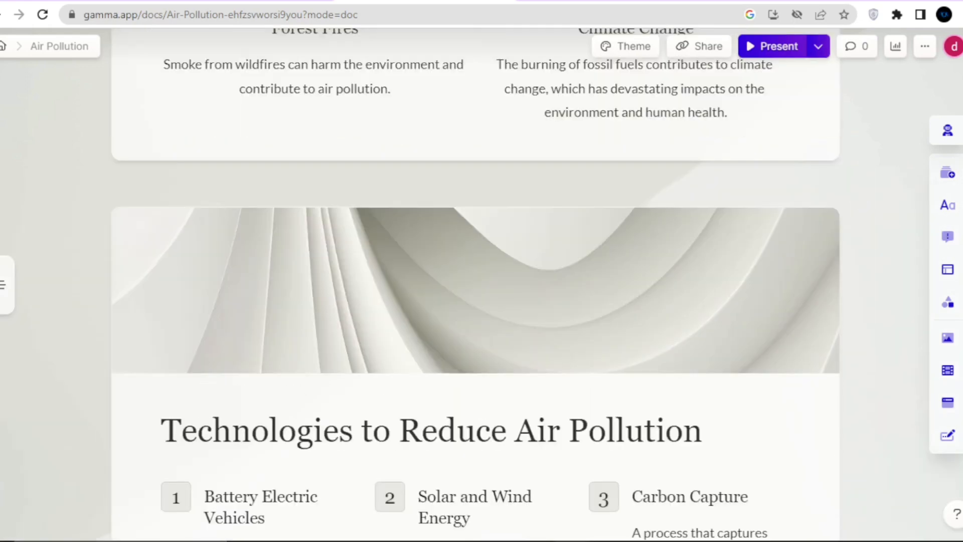
scroll(476, 281, "up", 10)
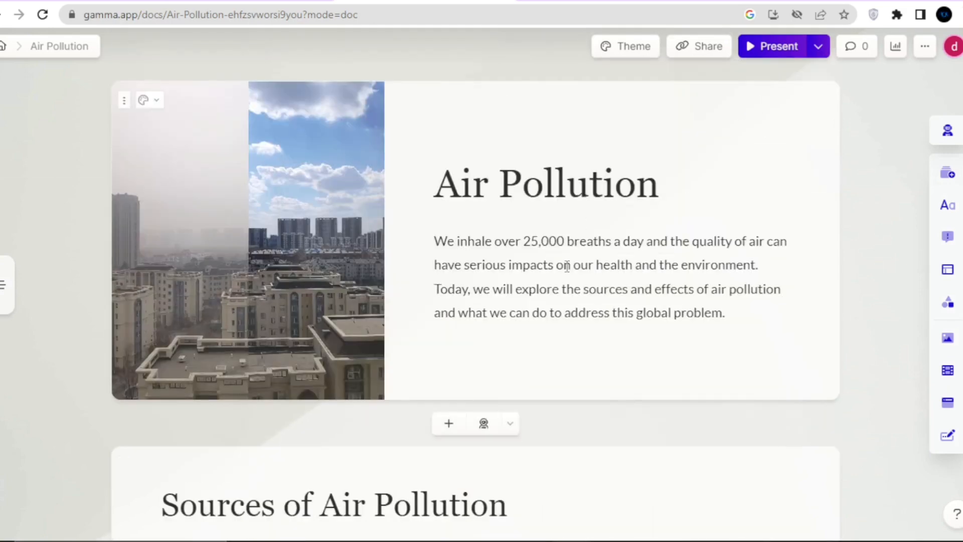
Apply the dark Electric theme to the presentation and check how the first cards look
left_click(632, 48)
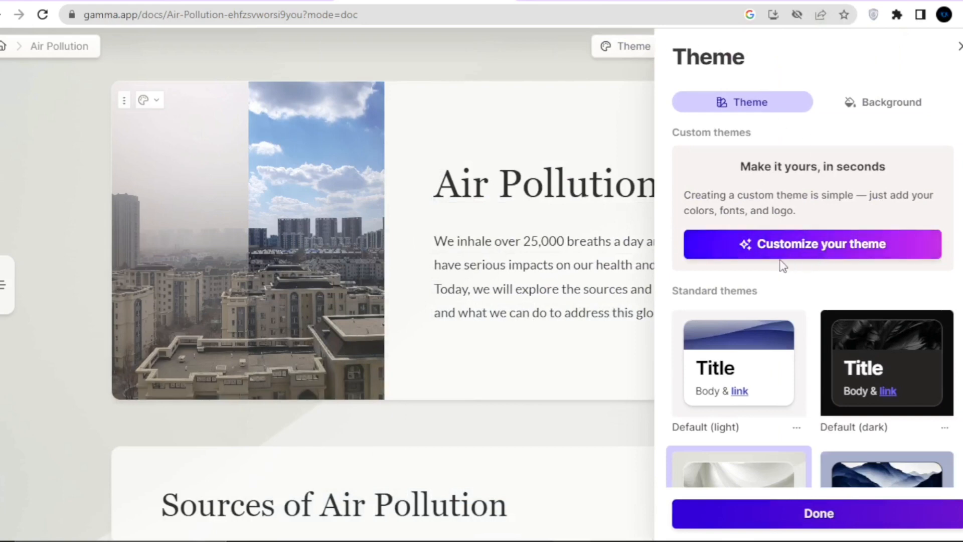
scroll(763, 341, "down", 10)
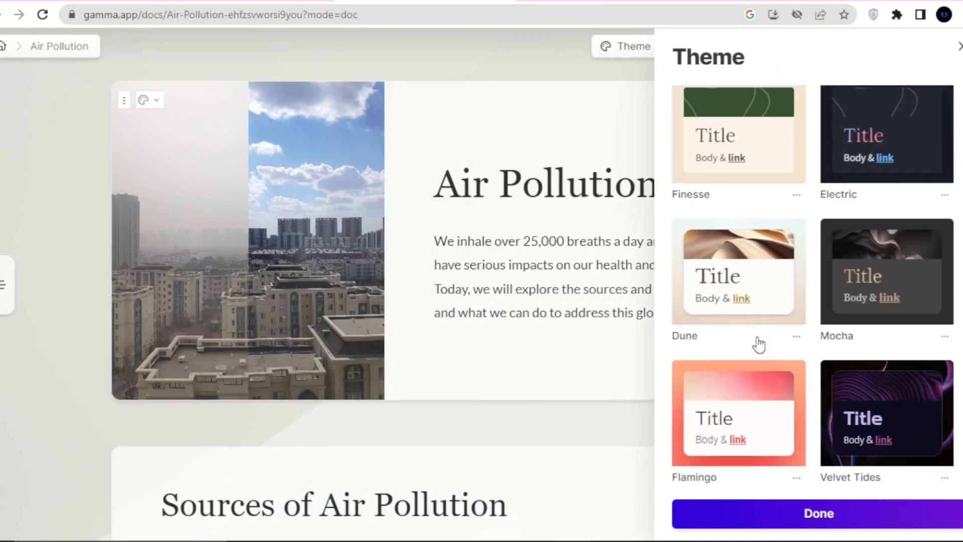
left_click(788, 513)
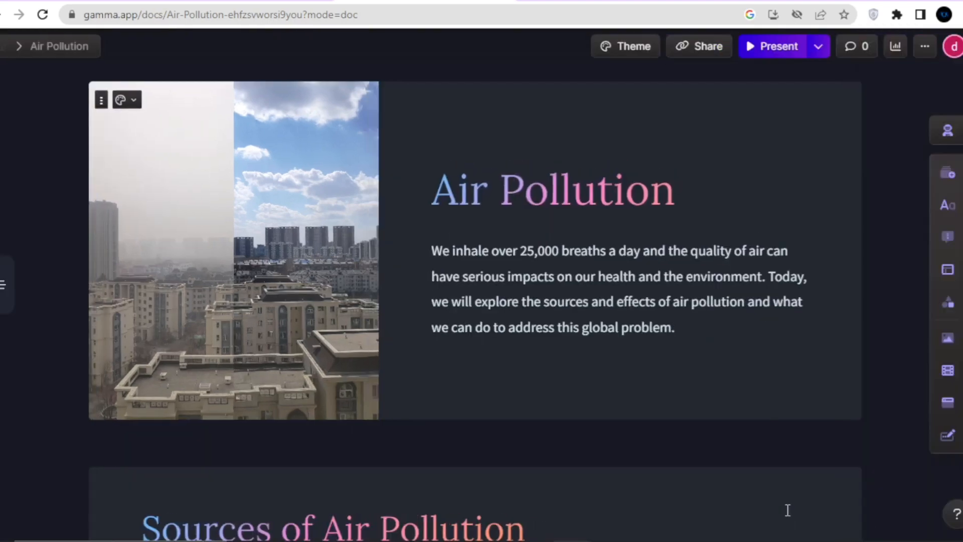
scroll(871, 417, "down", 10)
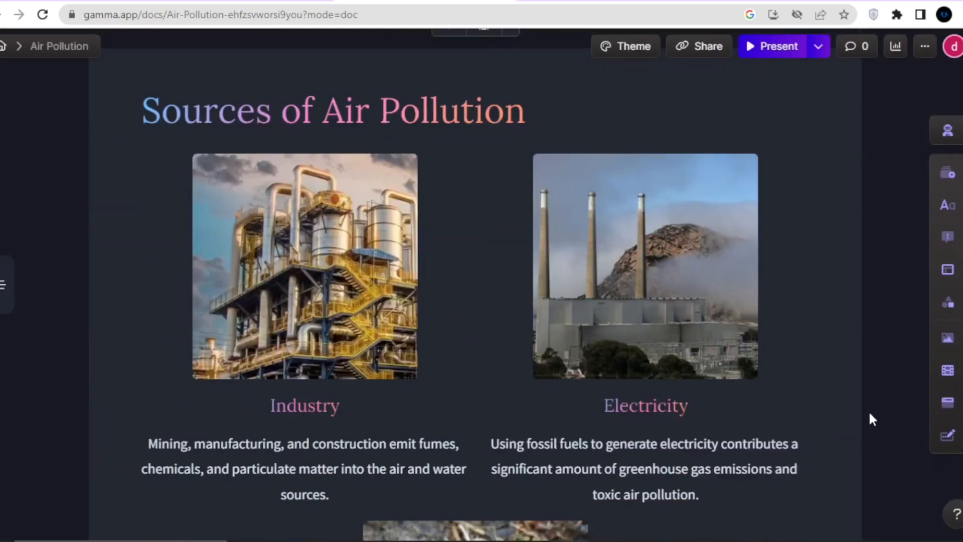
Change the presentation's theme to Incandescent and look through the restyled cards
scroll(869, 416, "down", 15)
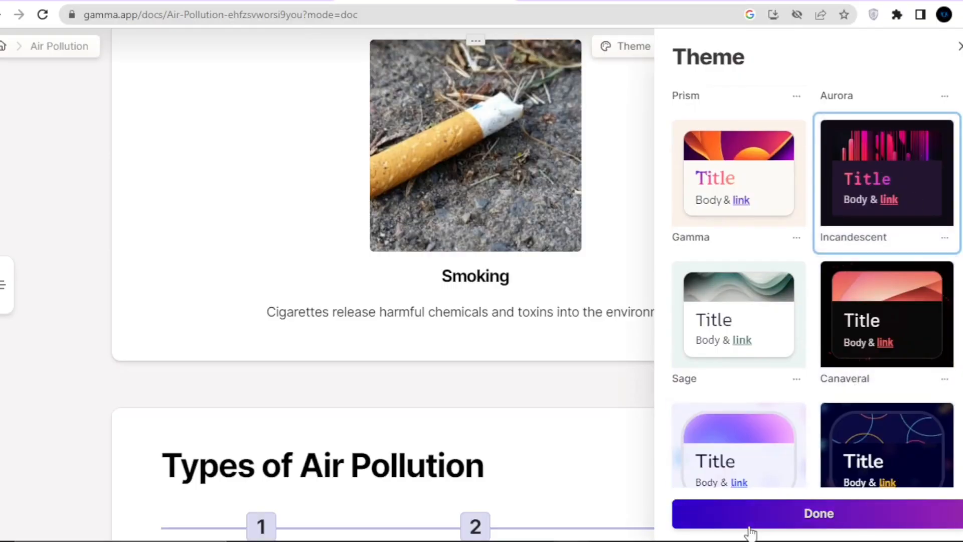
left_click(753, 522)
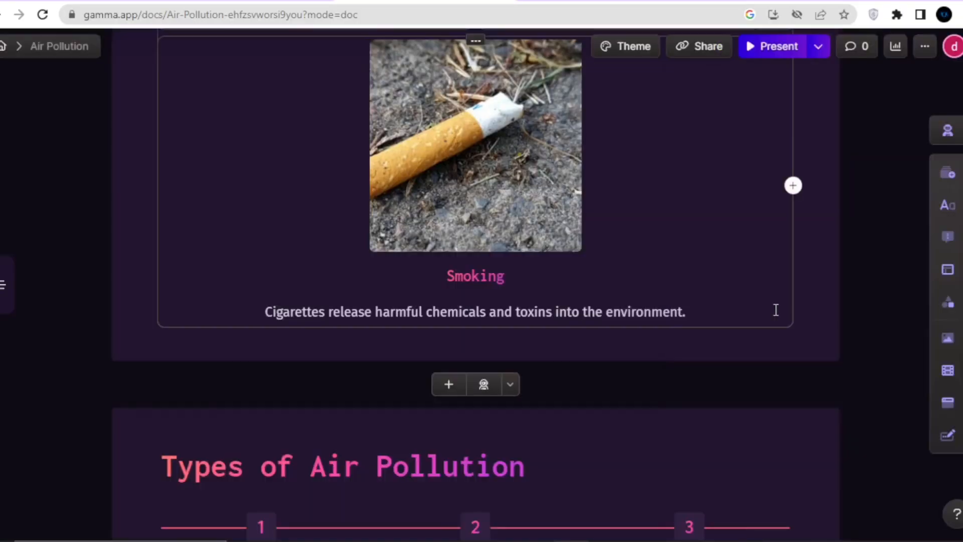
scroll(776, 307, "up", 5)
scroll(826, 340, "up", 6)
scroll(846, 357, "down", 15)
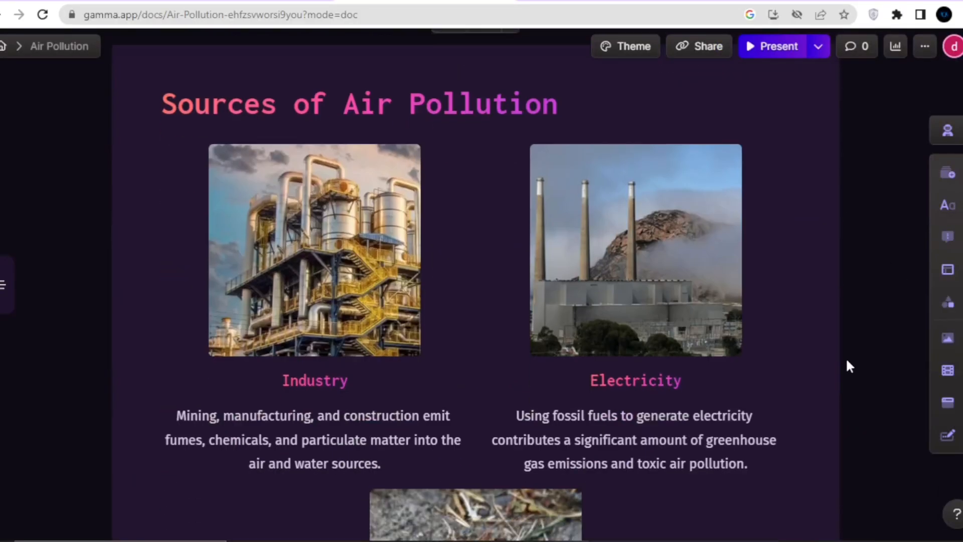
scroll(846, 362, "down", 20)
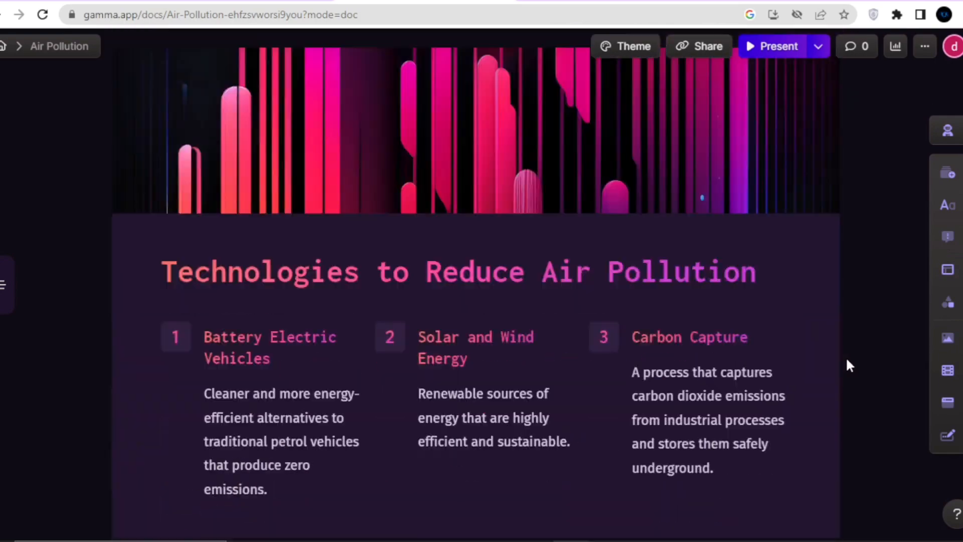
Look through the remaining cards and change the presentation's theme back to the light grey one
scroll(846, 357, "down", 10)
left_click(626, 46)
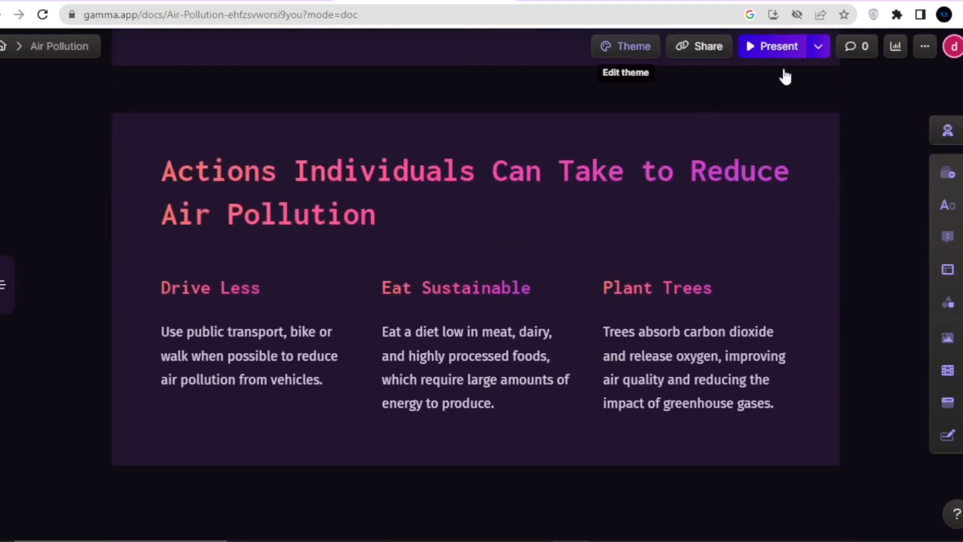
scroll(803, 291, "down", 4)
left_click(732, 326)
left_click(778, 516)
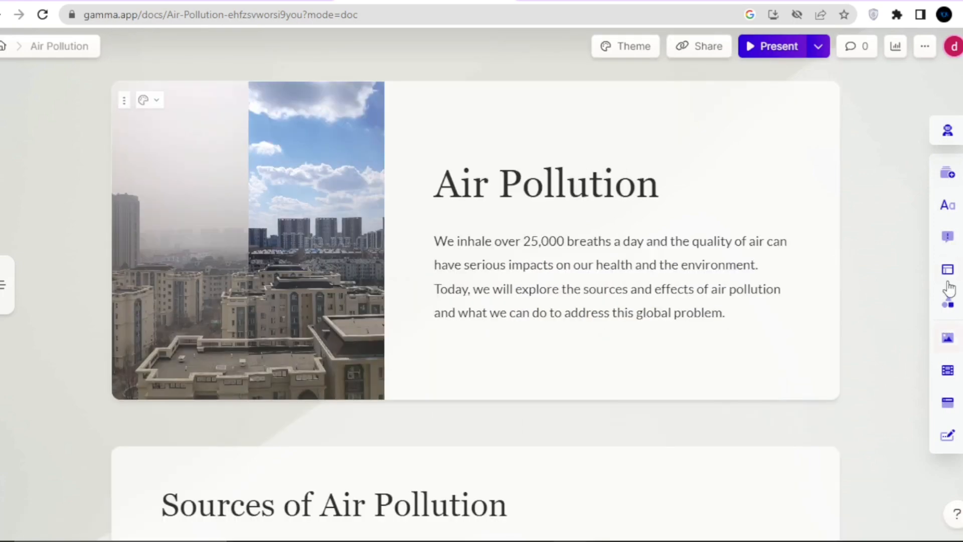
Browse the card-editing options for callout boxes, grid and table layouts, visual templates and images without inserting anything
mouse_move(948, 205)
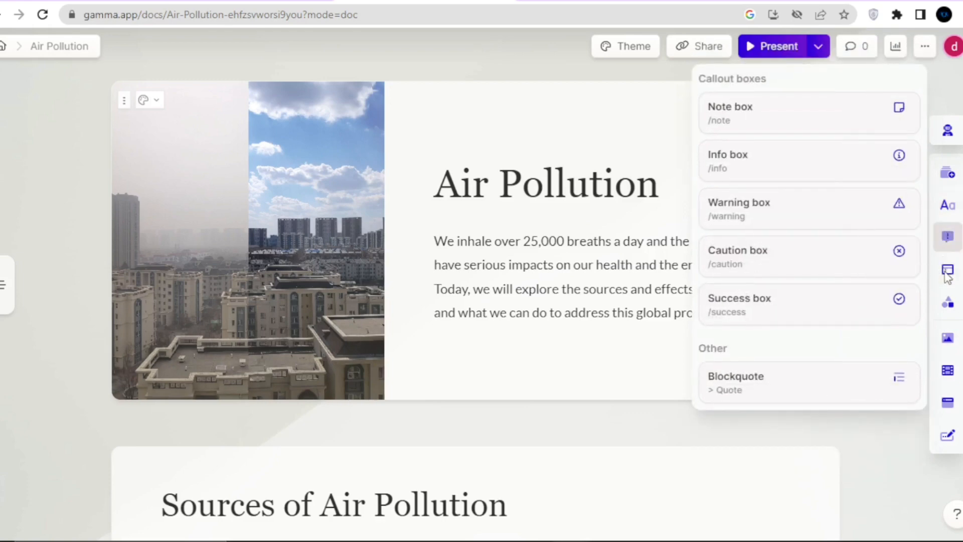
mouse_move(948, 278)
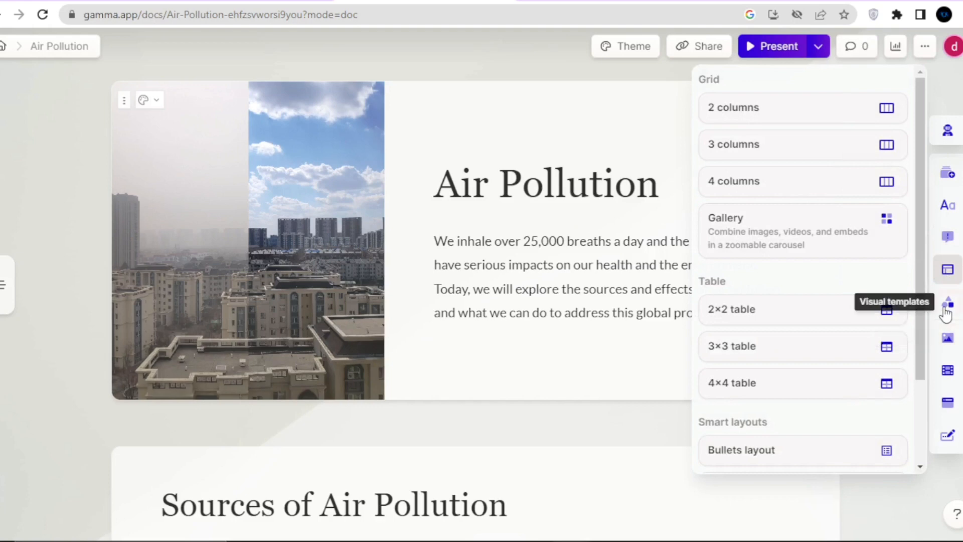
mouse_move(947, 311)
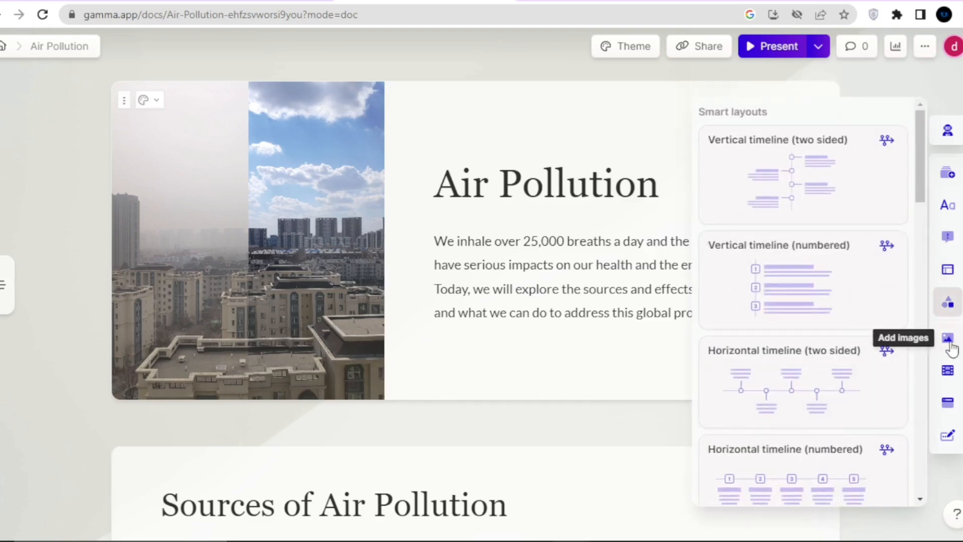
mouse_move(951, 348)
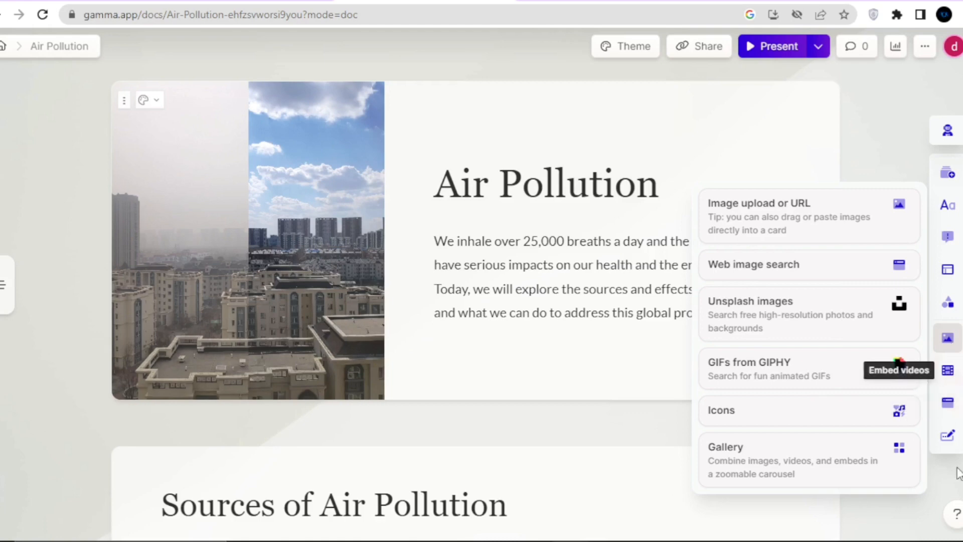
left_click(911, 518)
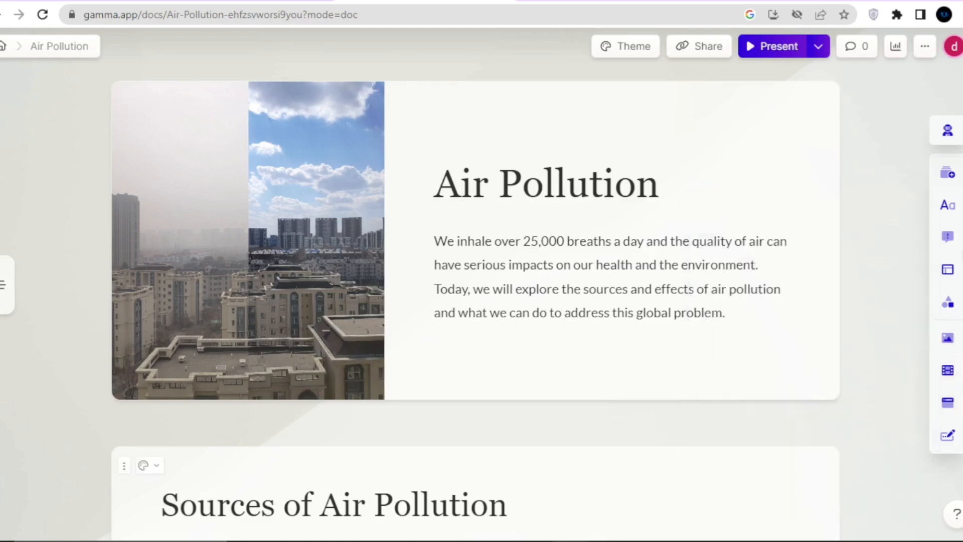
Export the Air Pollution presentation to PowerPoint and open the downloaded PPTX file in PowerPoint
left_click(703, 55)
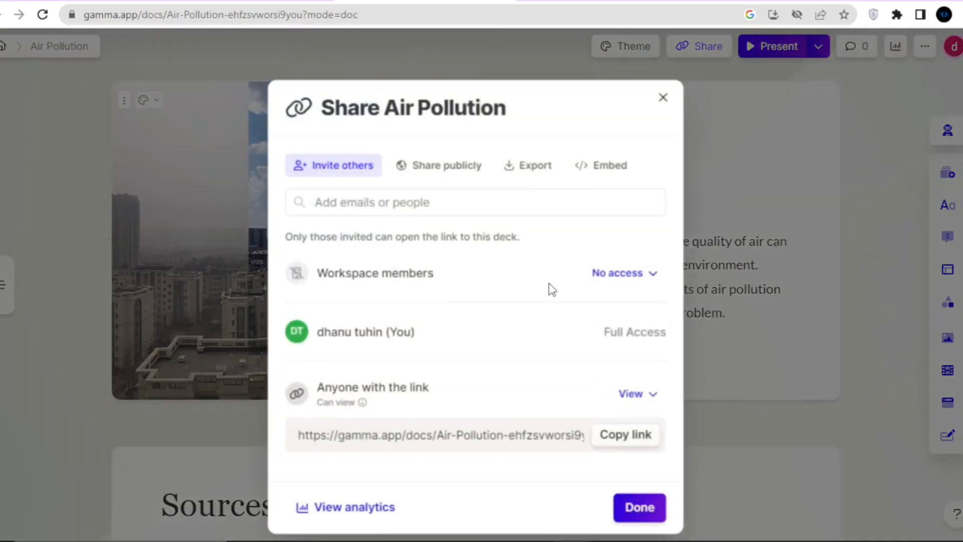
left_click(536, 163)
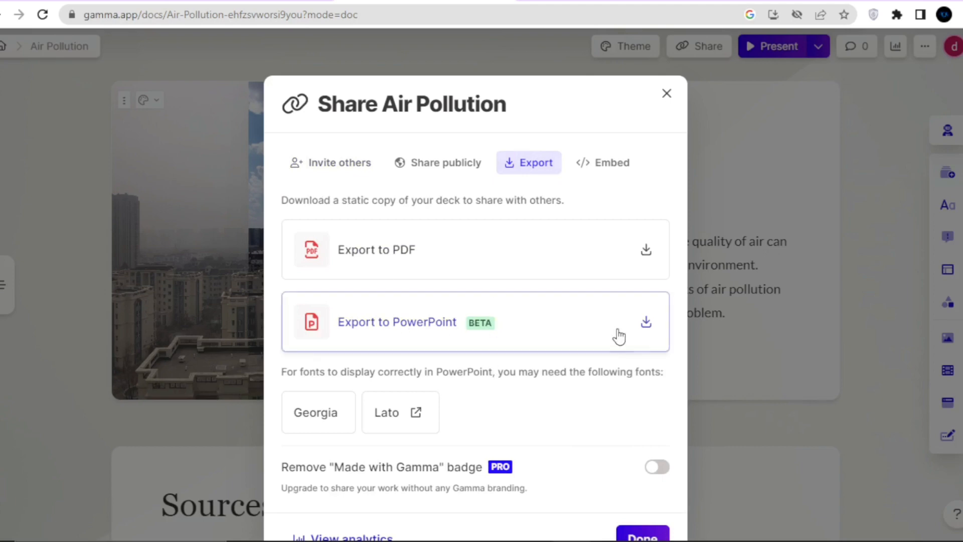
left_click(646, 330)
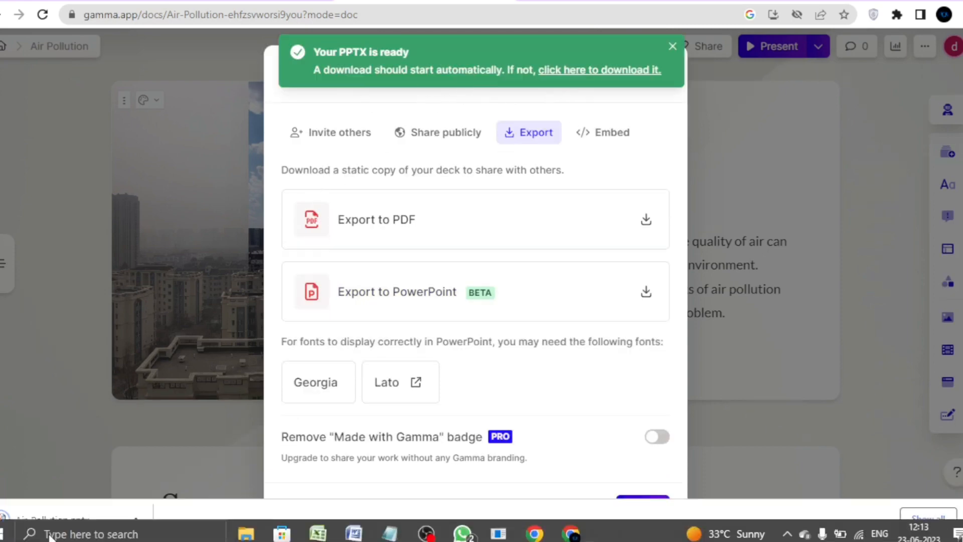
left_click(59, 522)
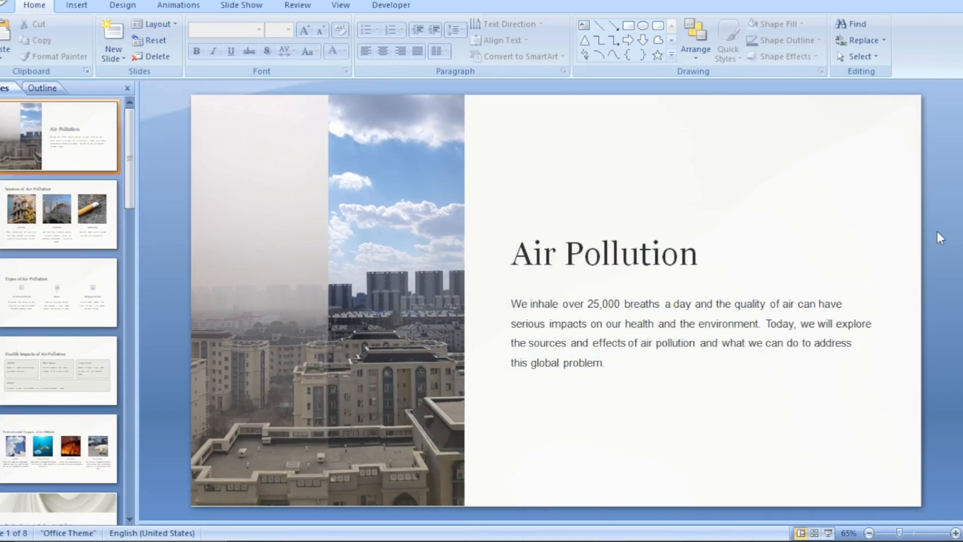
Review the exported slides one by one from the title slide to Environmental Impacts of Air Pollution
scroll(937, 230, "down", 1)
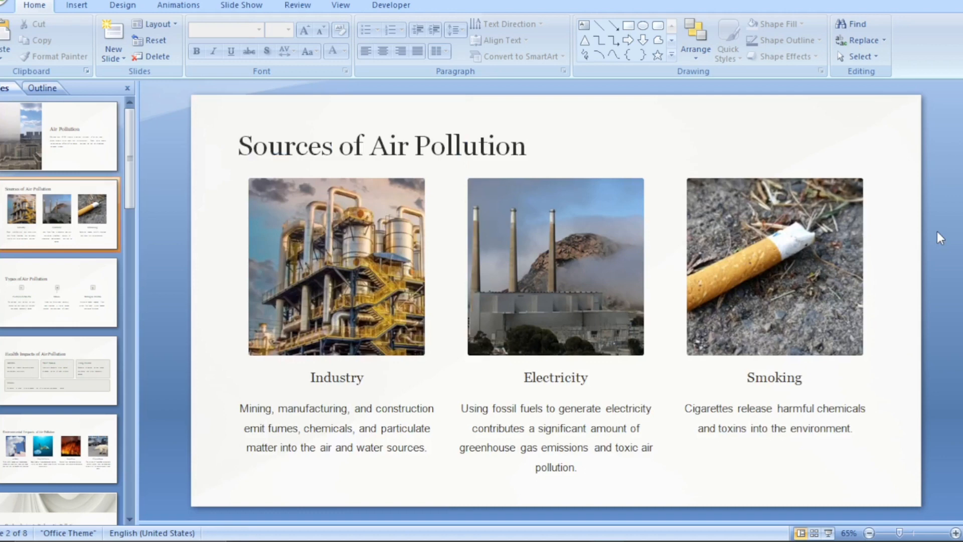
key("Down")
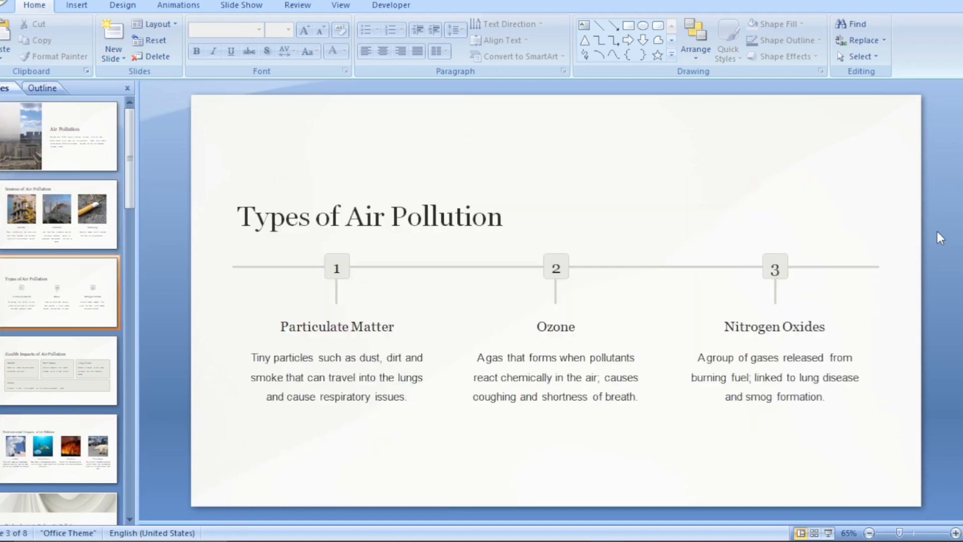
key("Down")
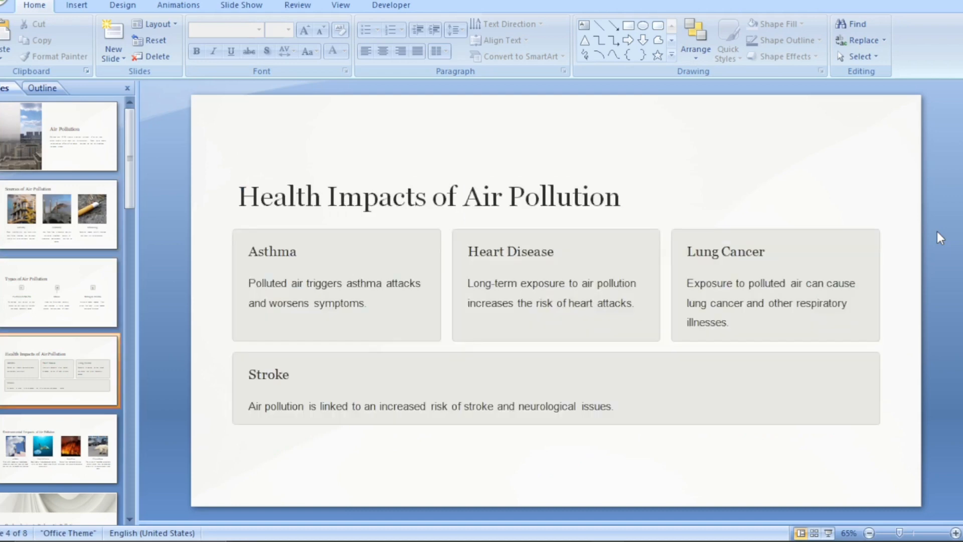
key("Down")
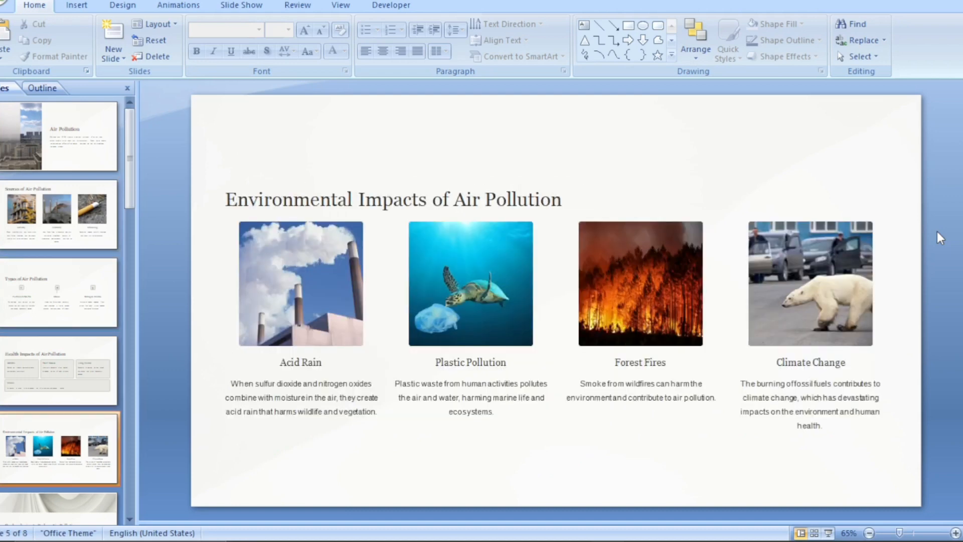